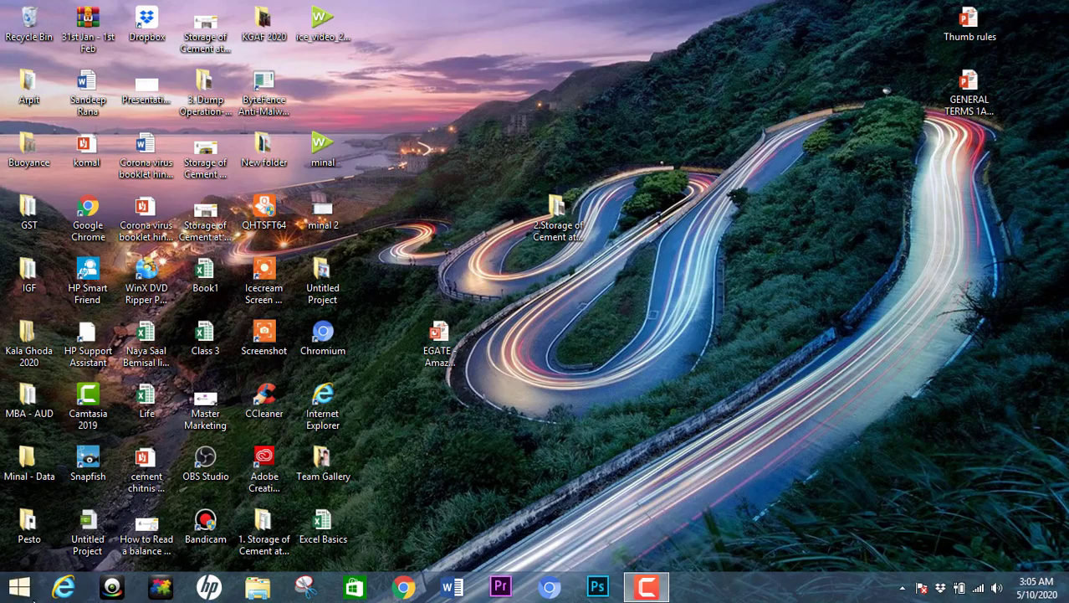
Search the Start screen for 'excel' and launch Excel 2013
left_click(32, 596)
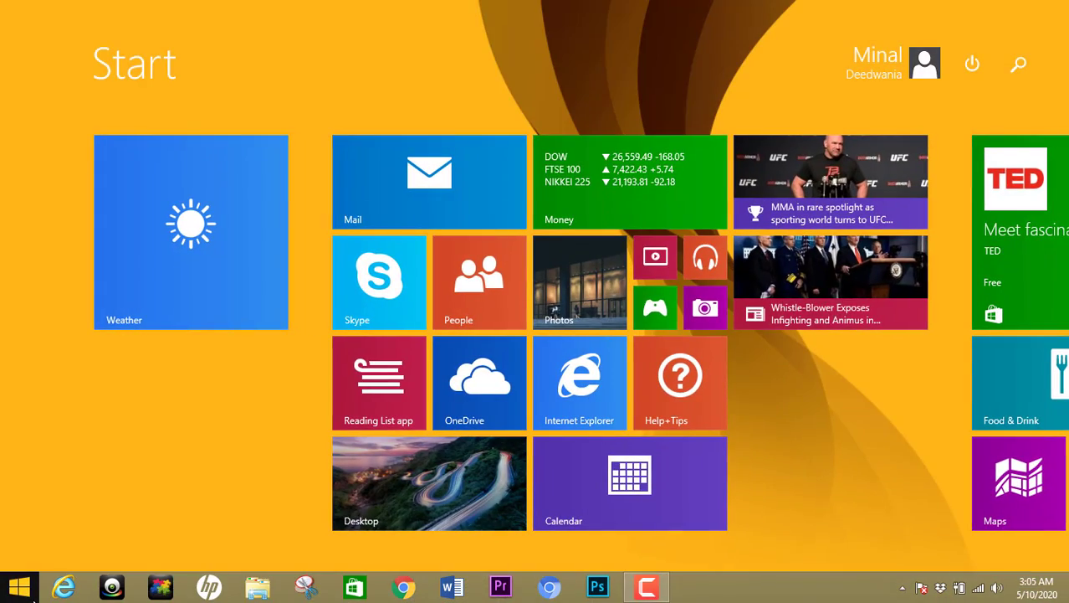
left_click(1018, 64)
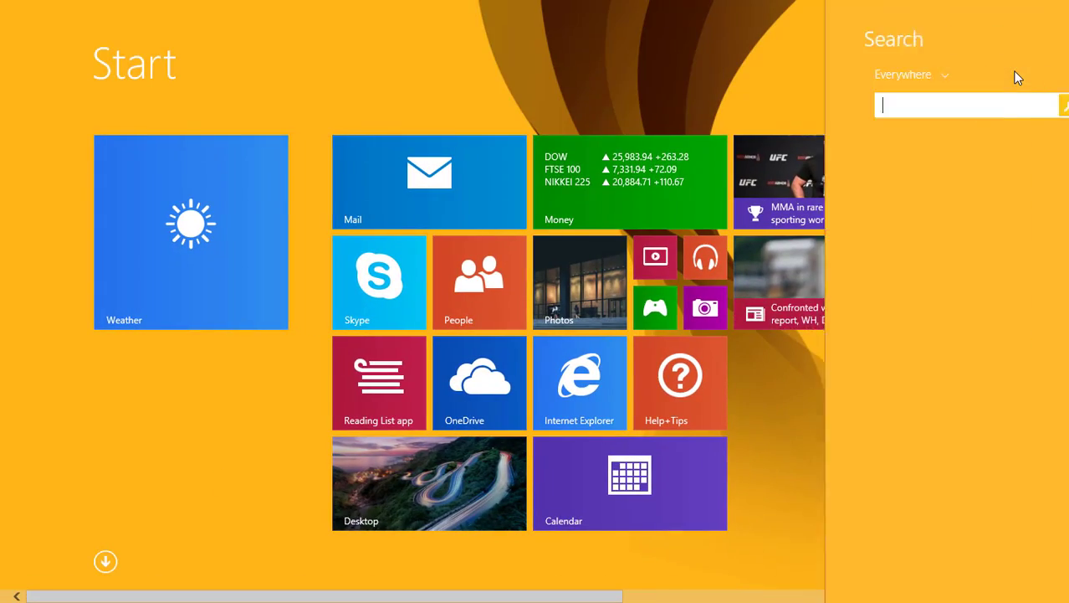
type("exc")
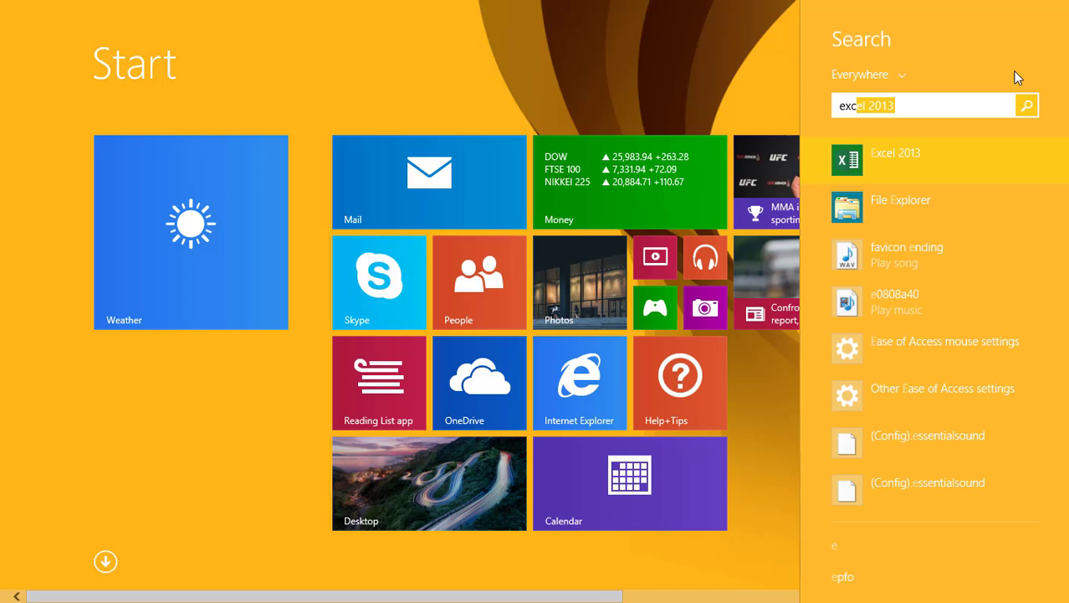
type("el")
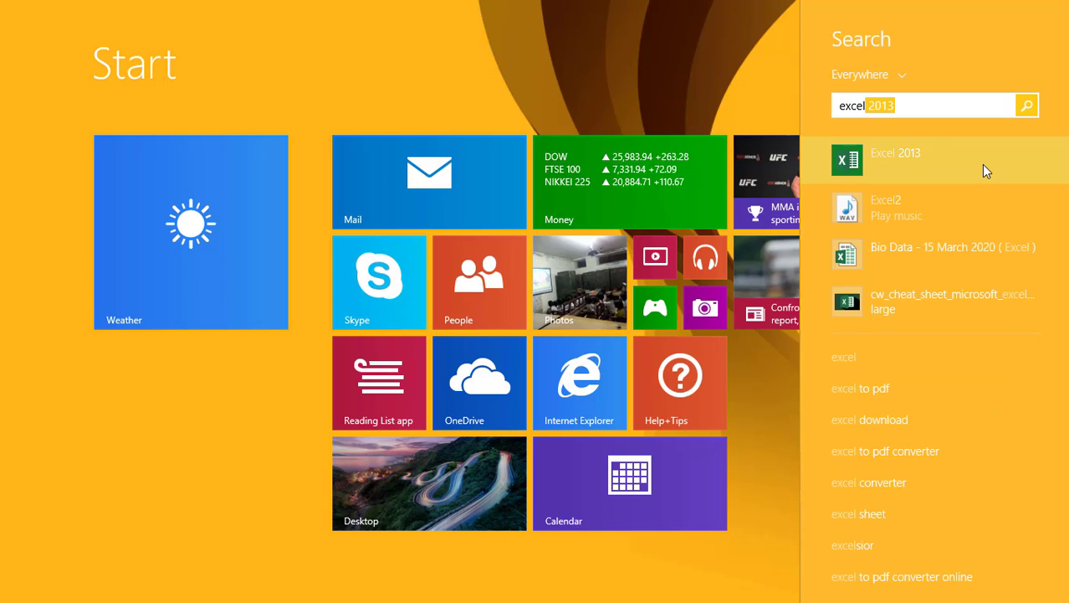
left_click(984, 168)
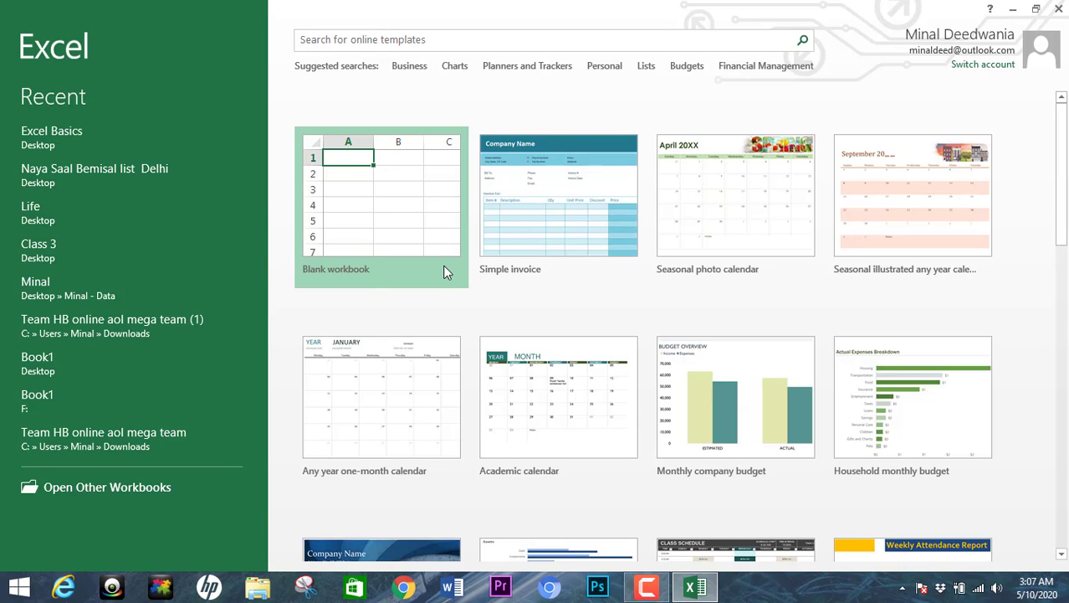
Start a blank workbook, then show the New page with its workbook templates
left_click(445, 270)
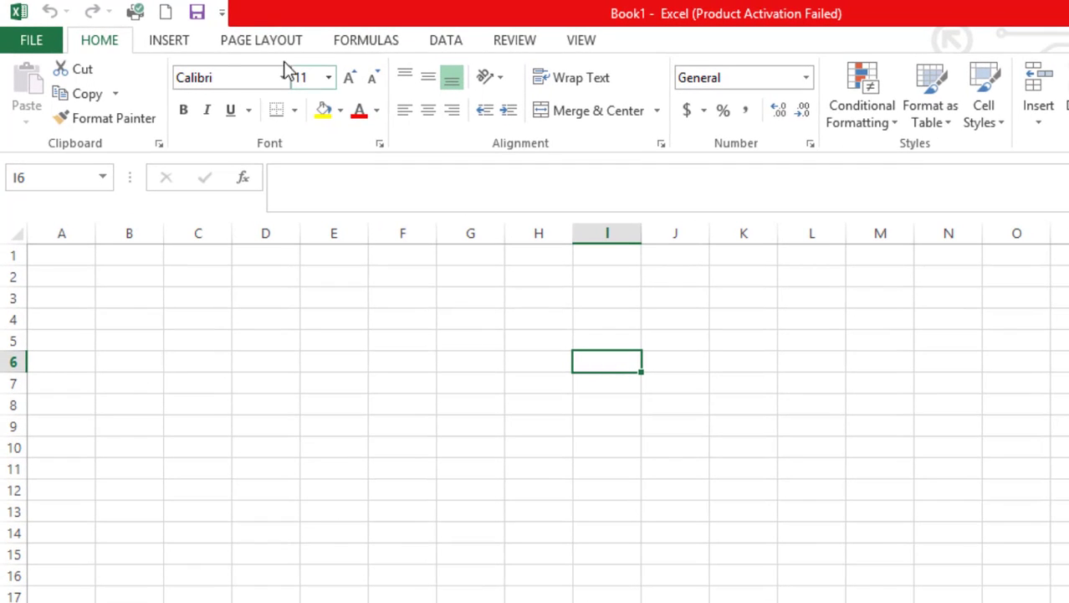
left_click(49, 38)
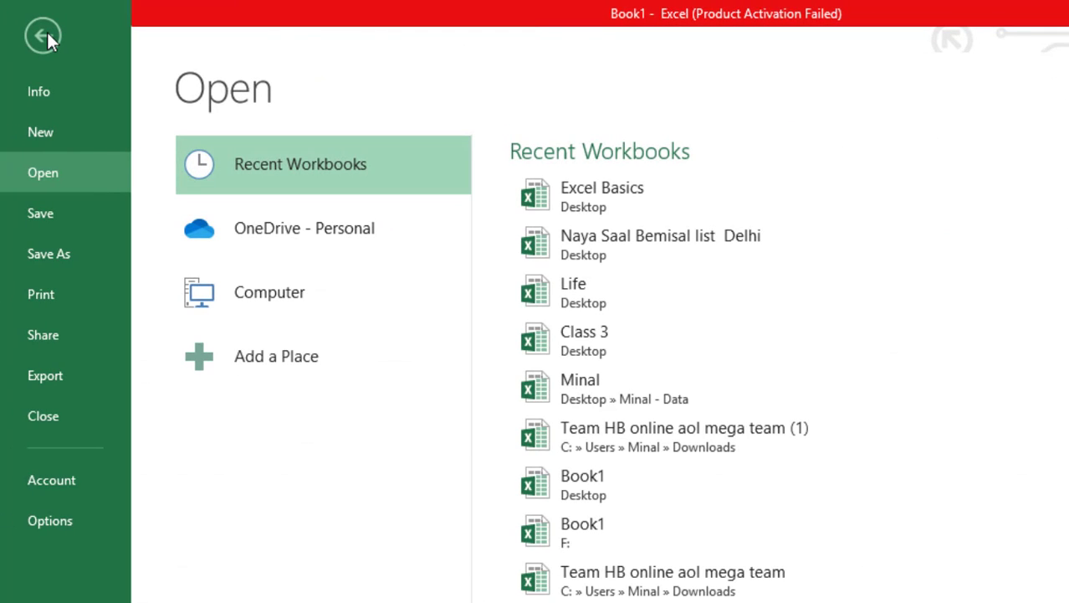
left_click(72, 118)
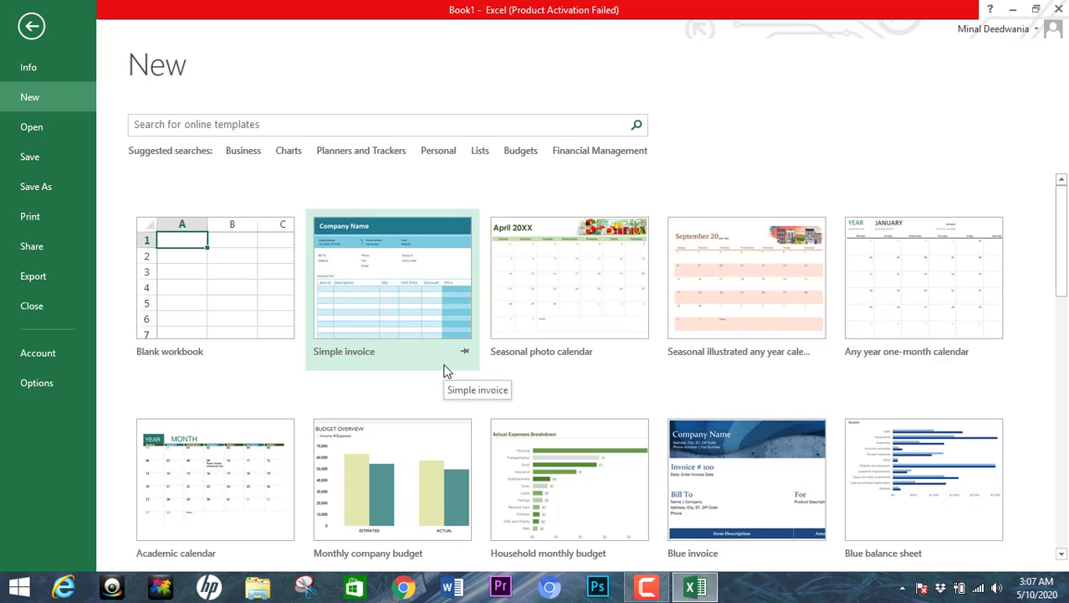
Preview the Simple invoice template and create the Simple invoice1 workbook from it
left_click(424, 372)
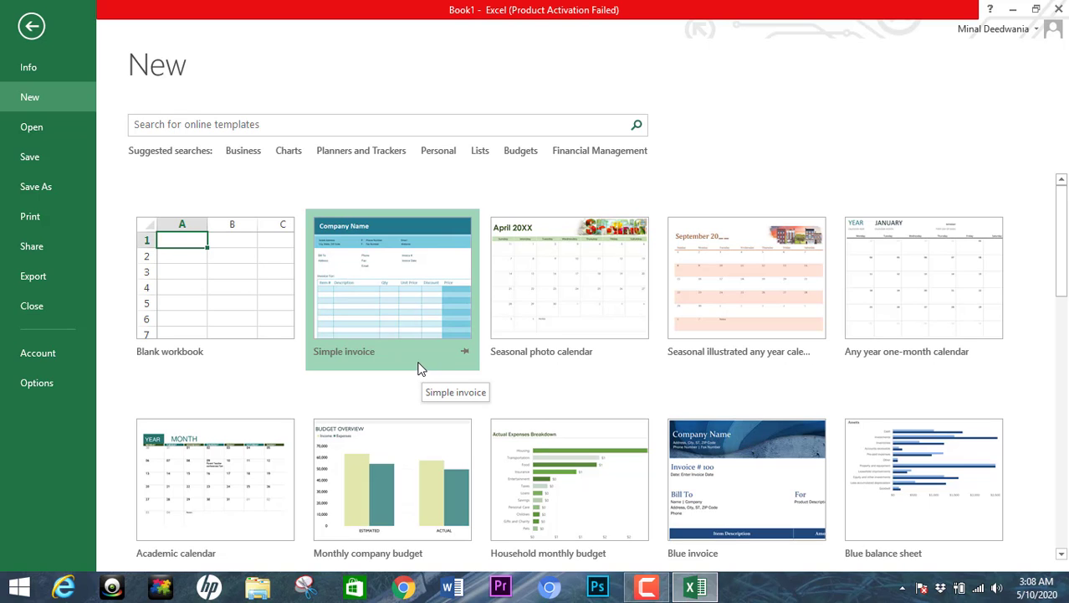
left_click(417, 366)
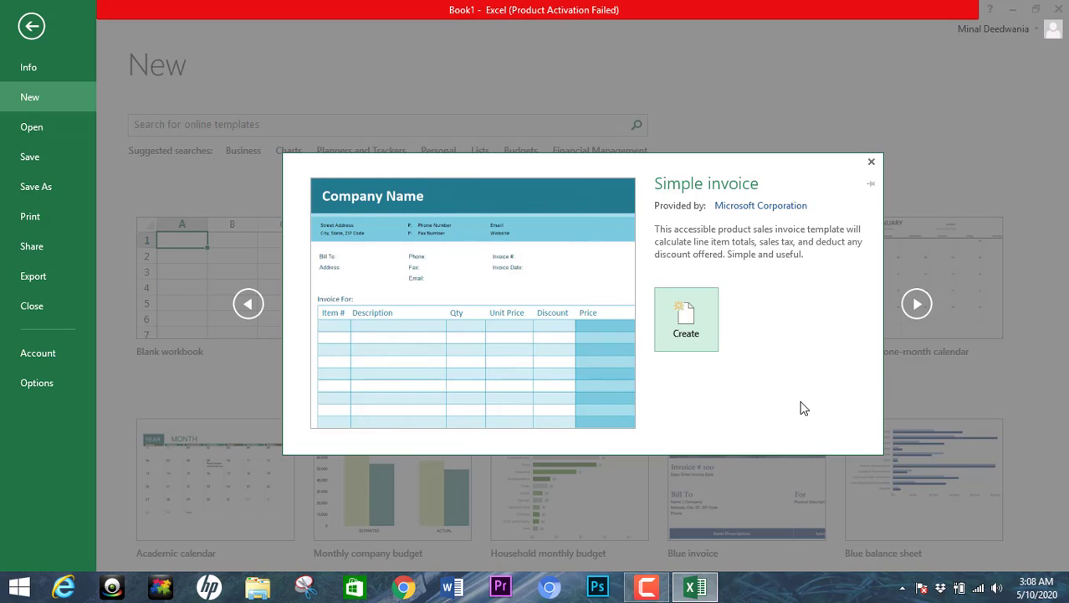
left_click(686, 327)
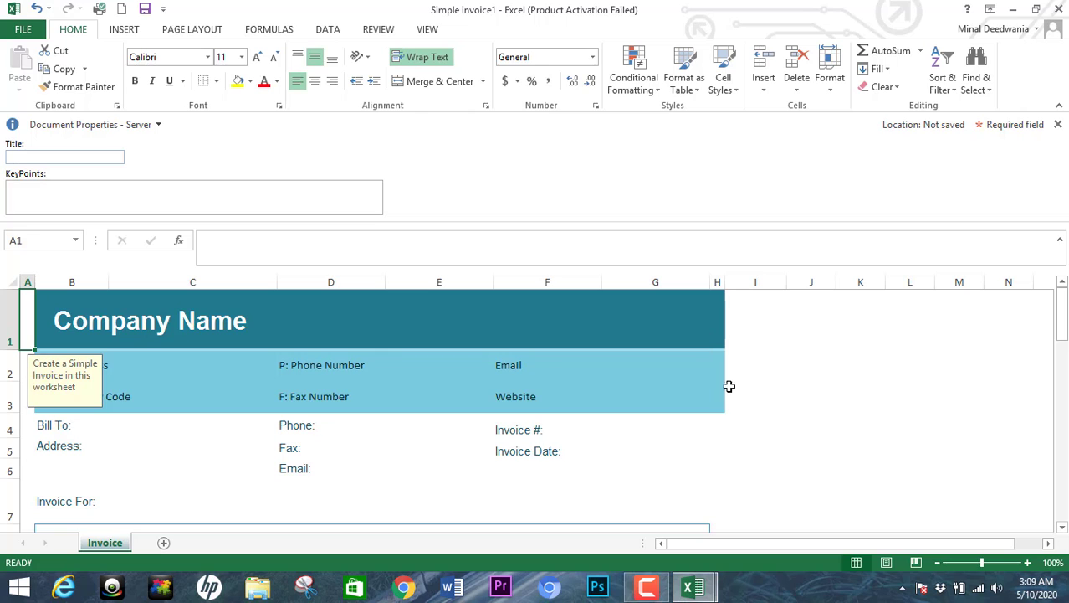
Scroll down so the item table headers at row 8 are at the top
left_click_drag(1063, 335, 1064, 373)
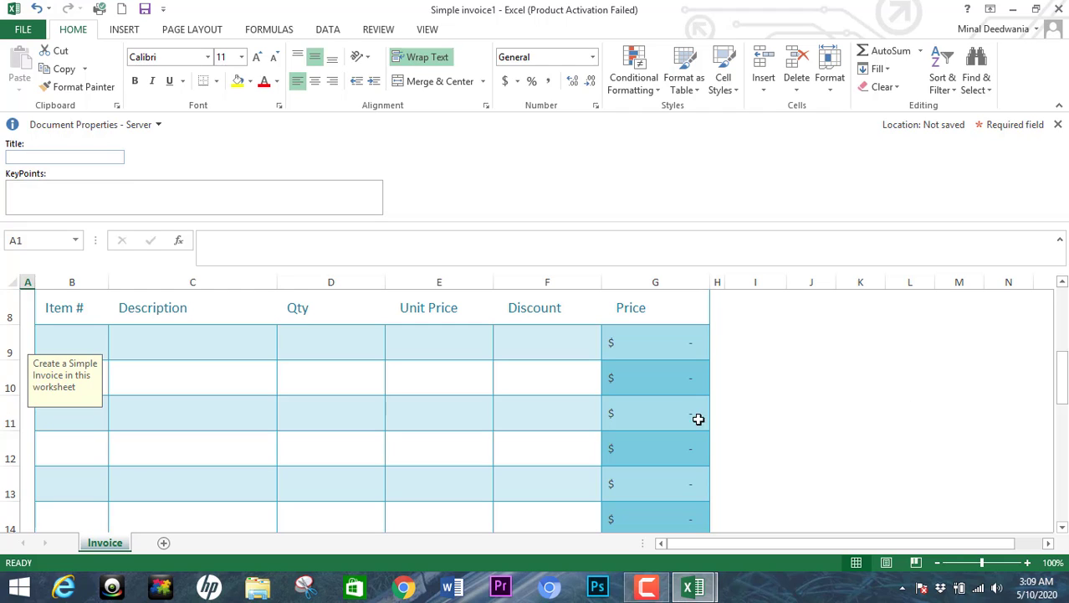
Enter Qty 2 in D9 and Unit Price 30 in E9, check G9's formula, then close
left_click(365, 345)
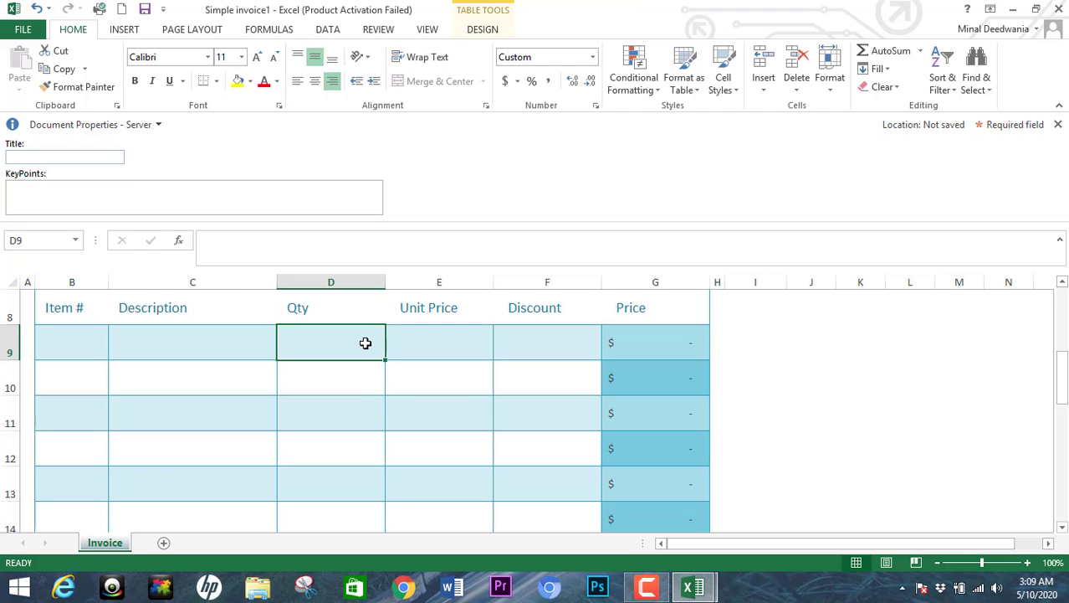
type("2")
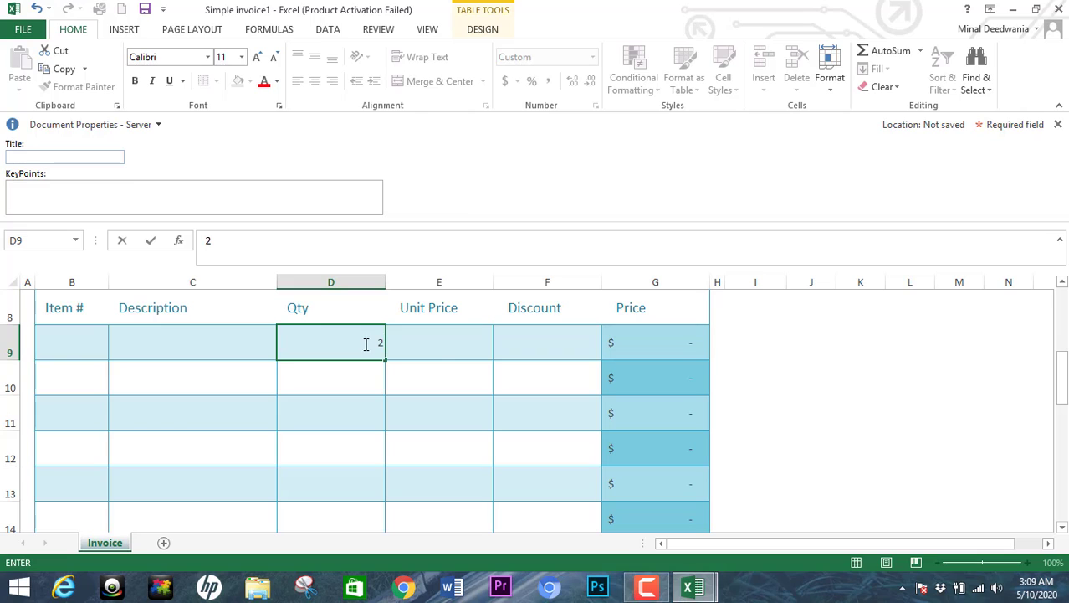
left_click(441, 343)
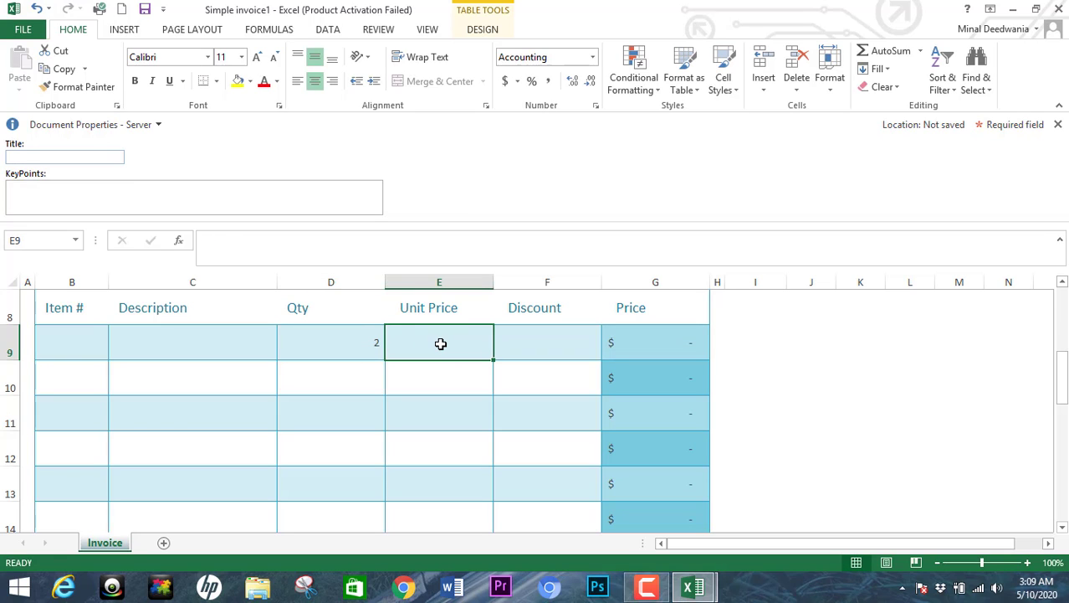
type("30")
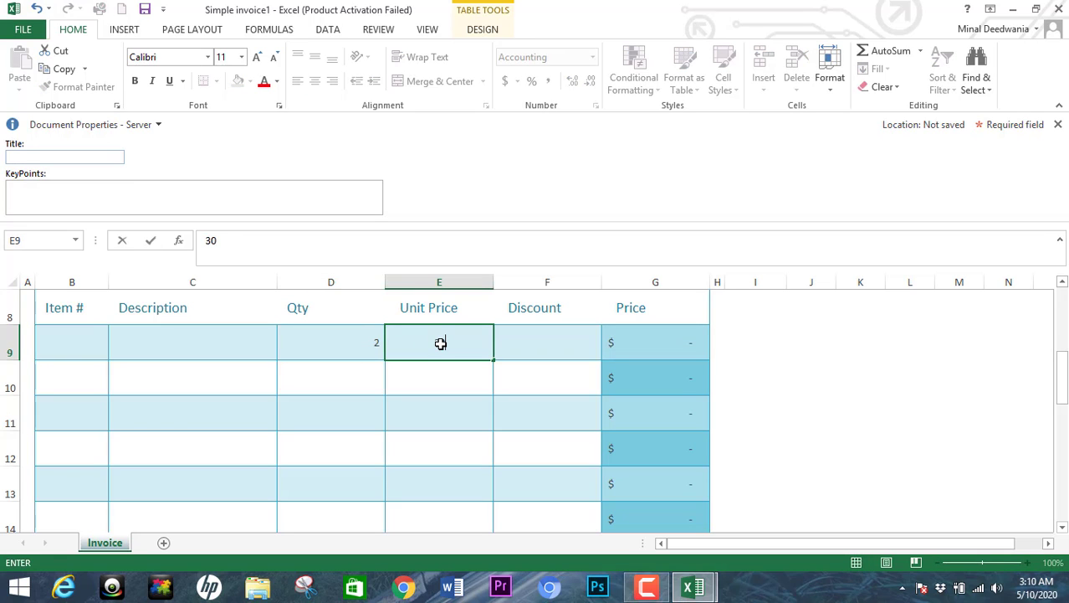
left_click(463, 373)
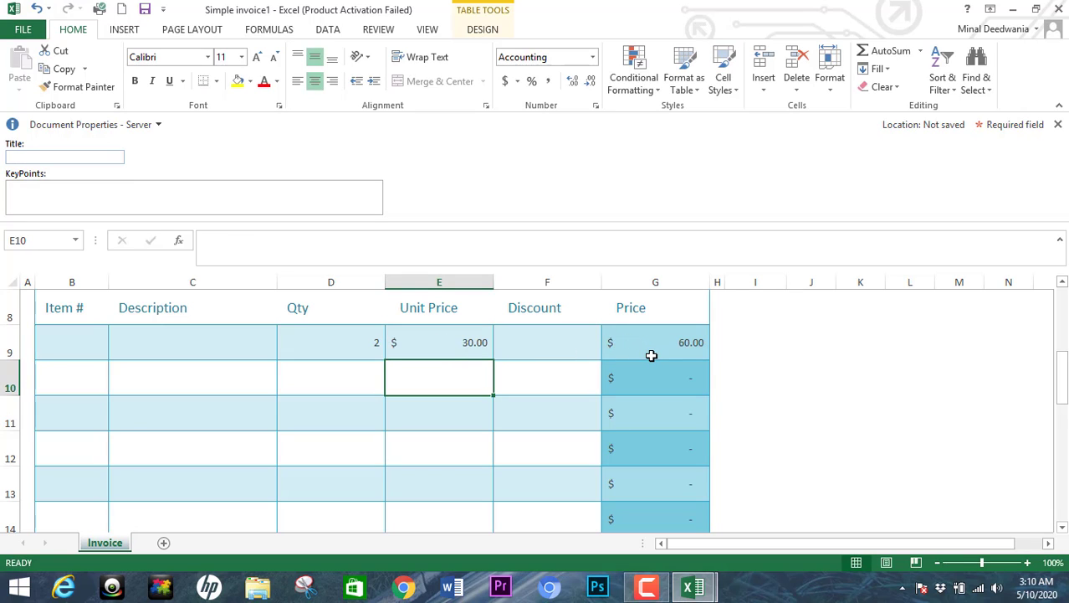
left_click(651, 355)
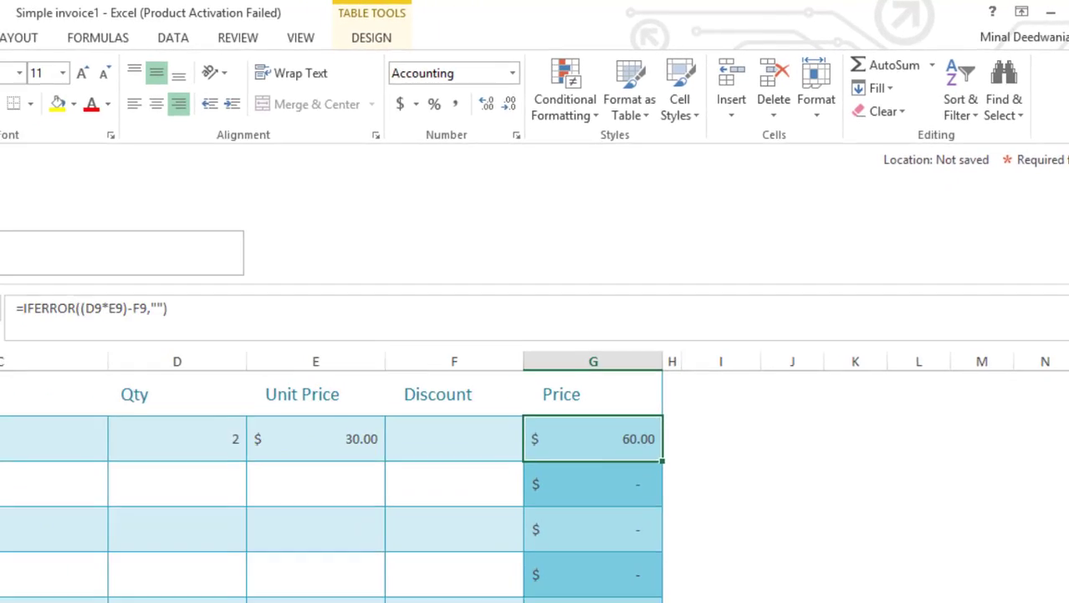
left_click(1052, 15)
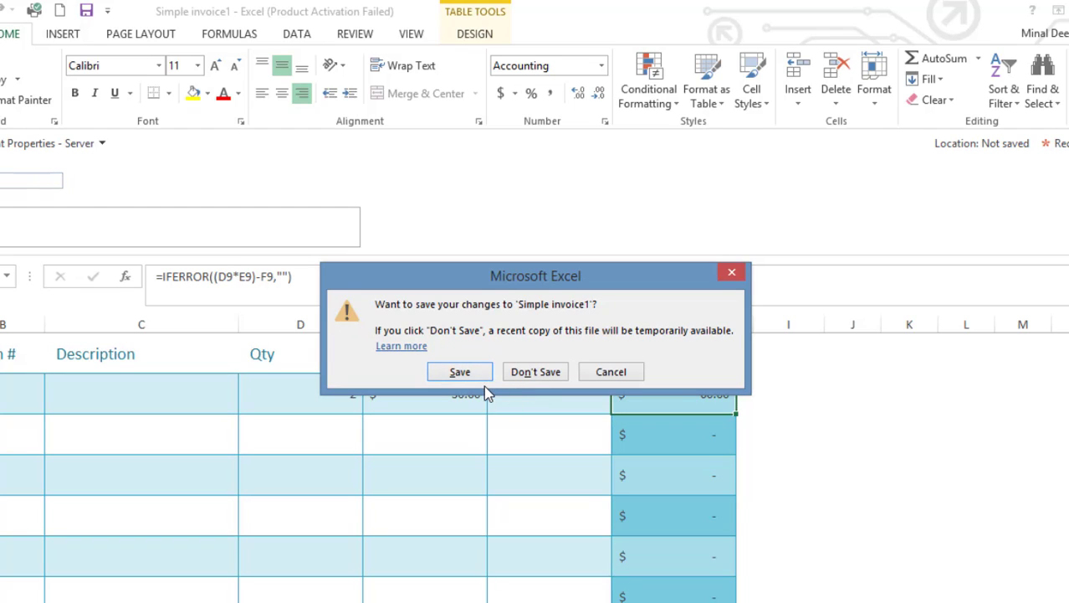
Choose Save in the save-changes prompt for Simple invoice1
left_click(461, 372)
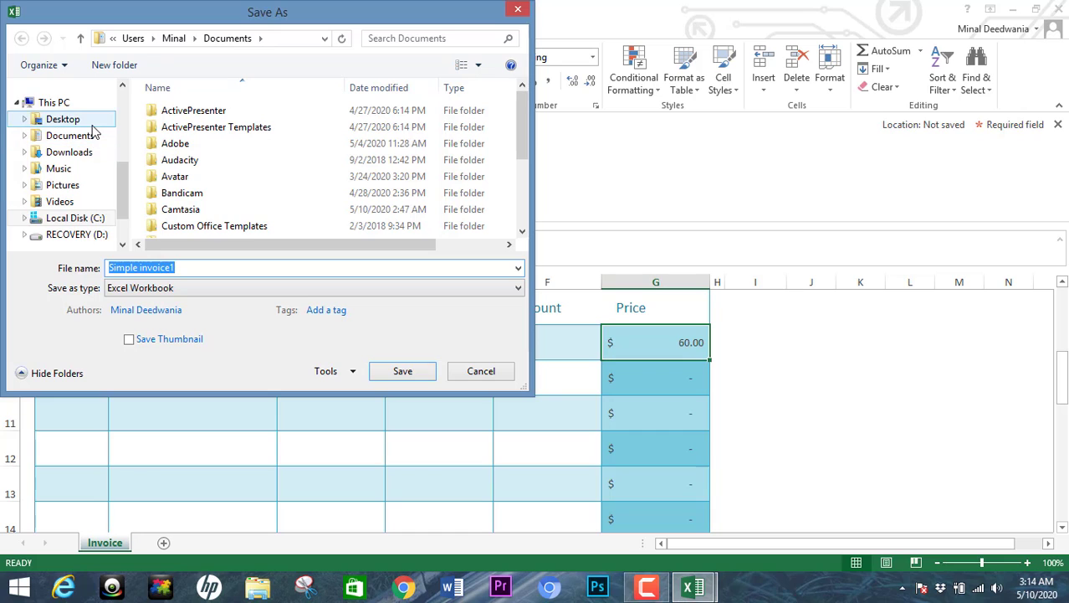
Save the invoice to the Desktop under the name 'Excel Basic Course'
left_click(62, 119)
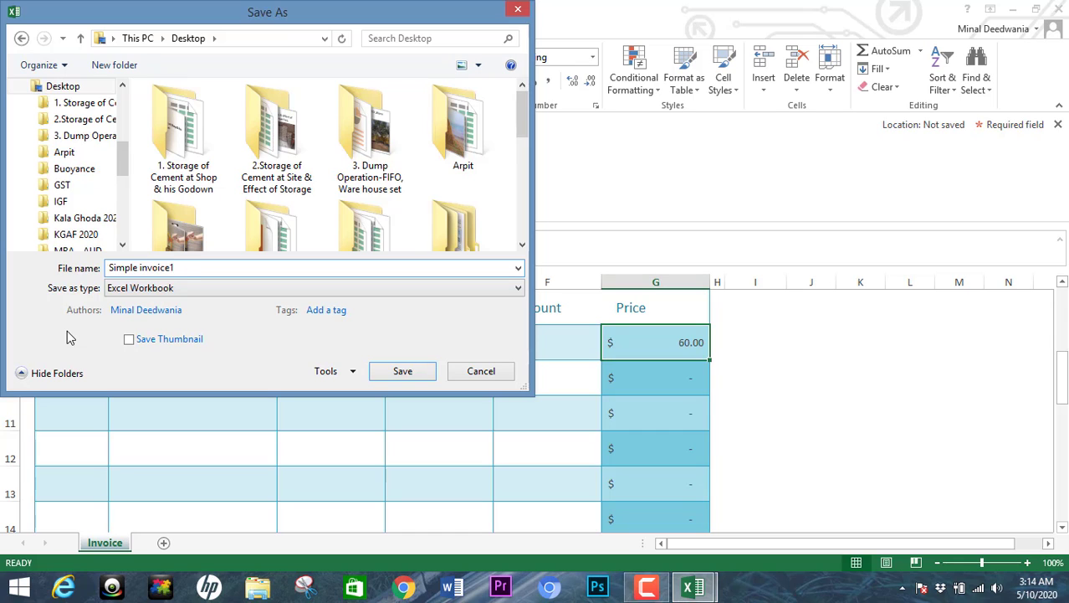
key("ctrl+a")
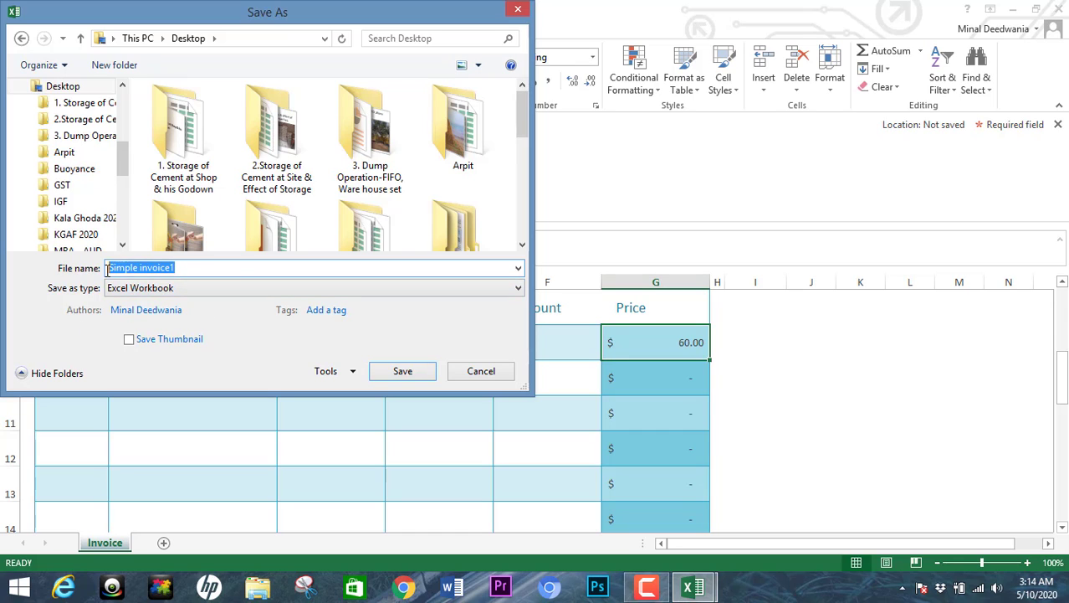
type("Simple Invoice 1")
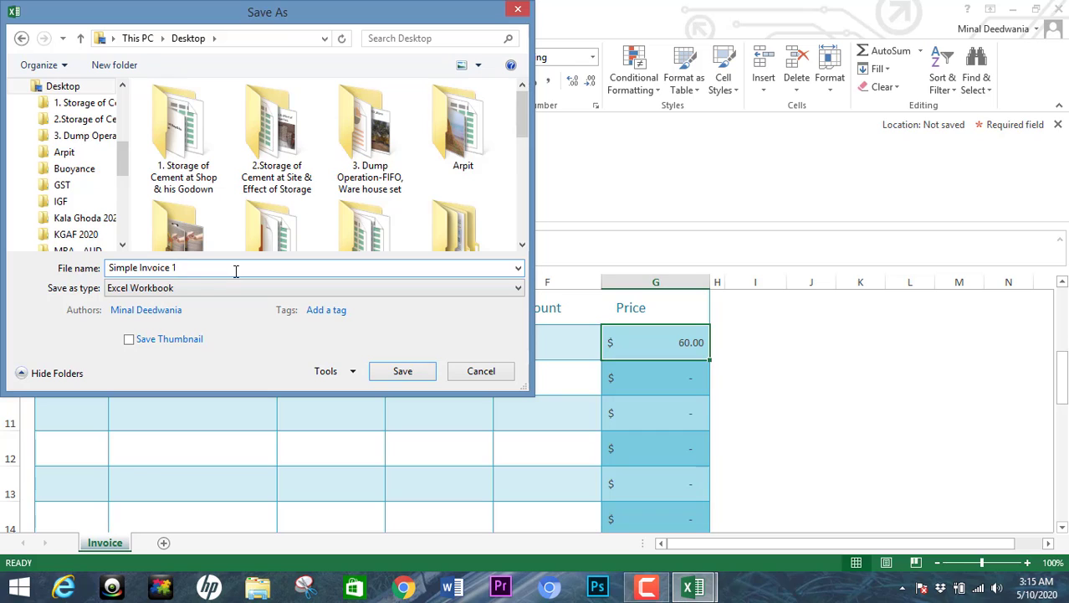
key("BackSpace")
key("BackSpace")
key("BackSpace")
key("BackSpace")
key("BackSpace")
key("BackSpace")
key("BackSpace")
type("Exc")
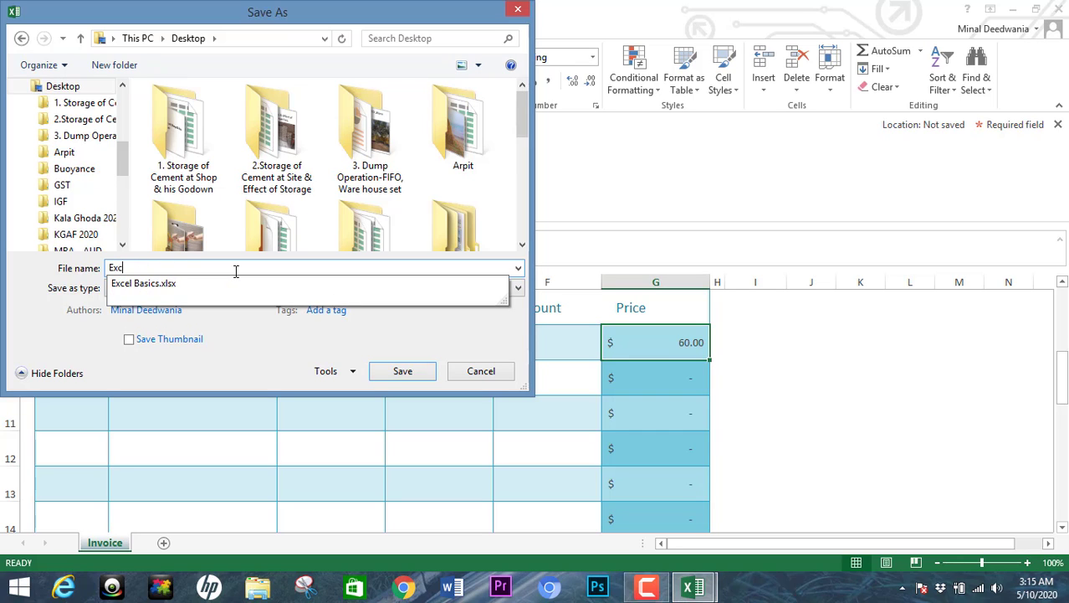
type("el Basic ")
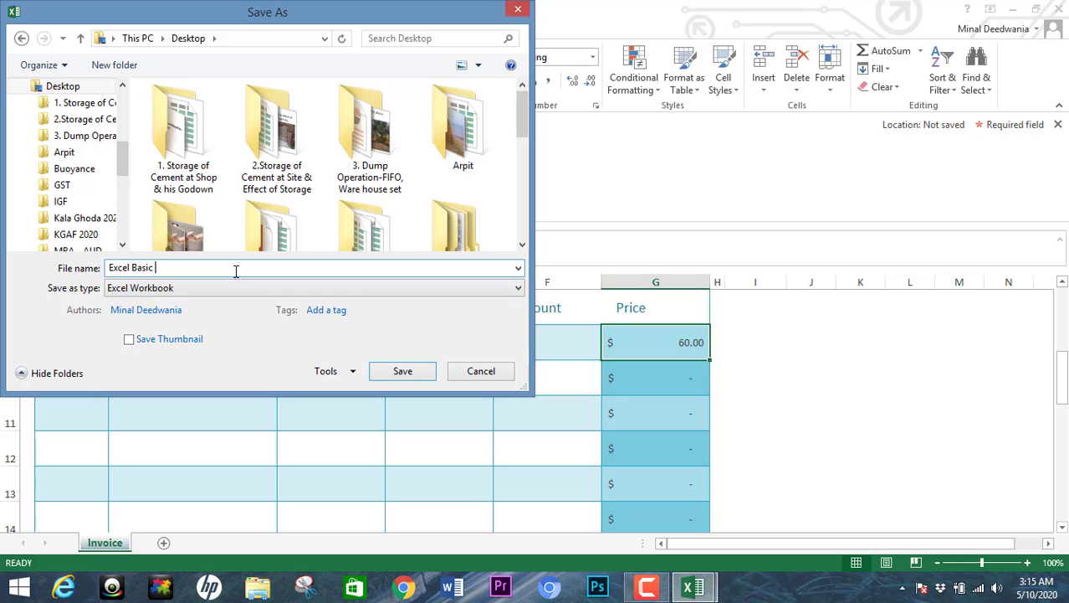
type("Course")
left_click(415, 376)
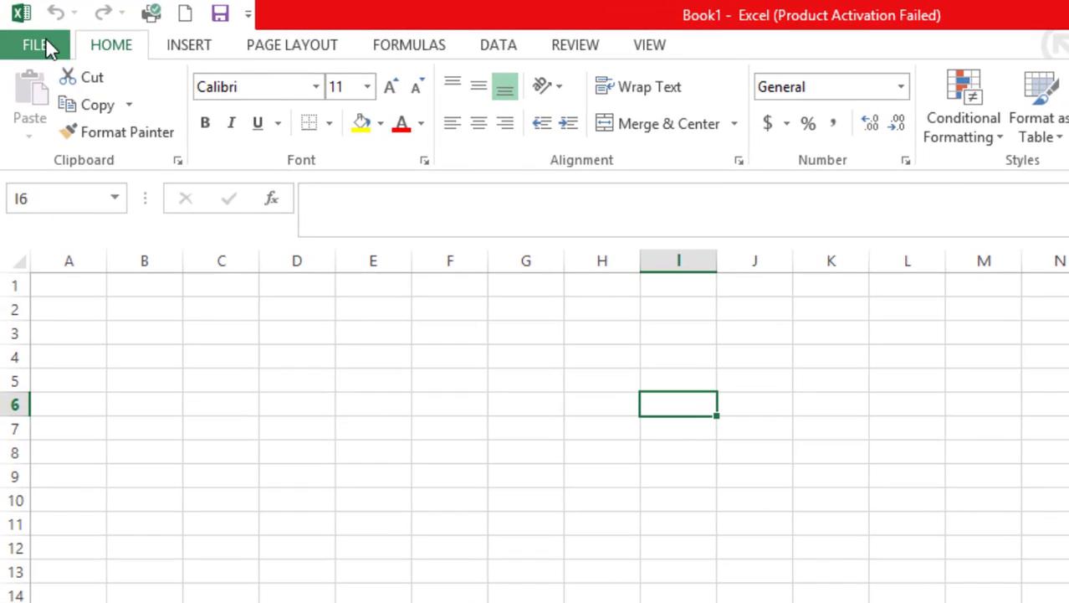
left_click(47, 42)
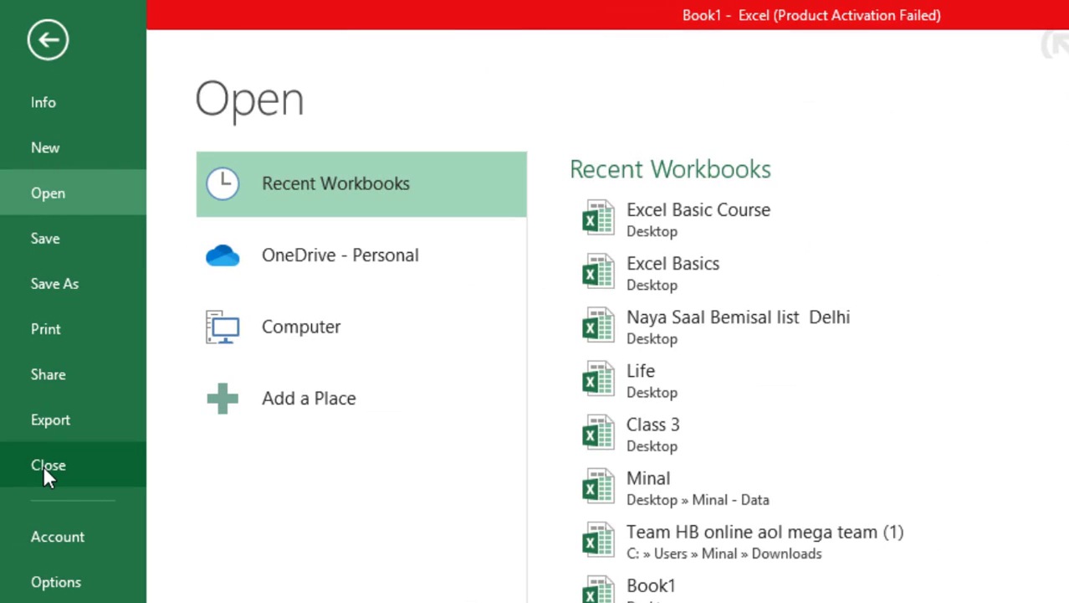
left_click(45, 469)
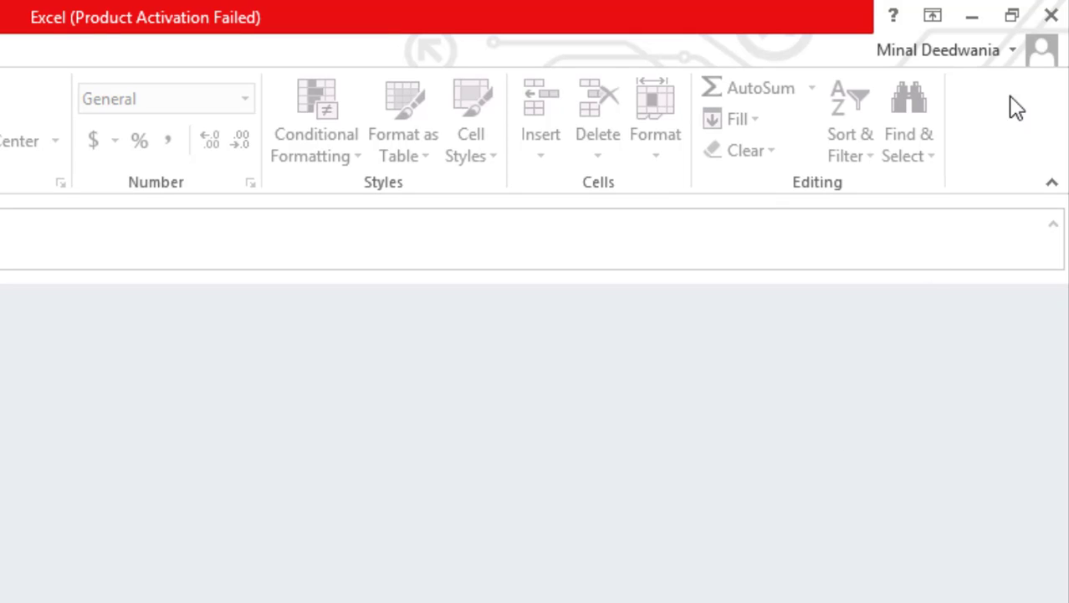
left_click(1051, 16)
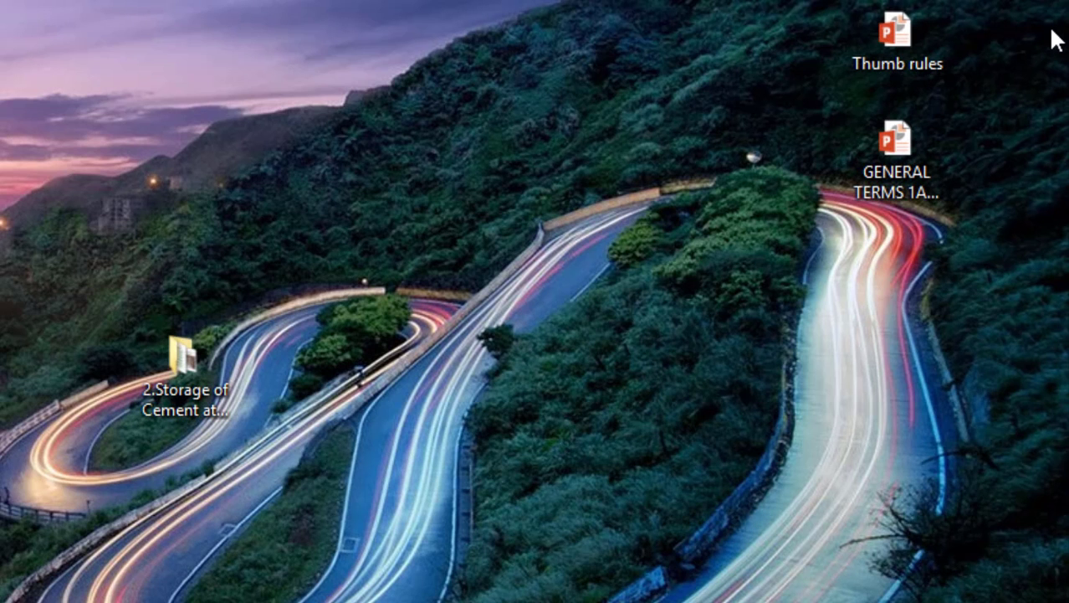